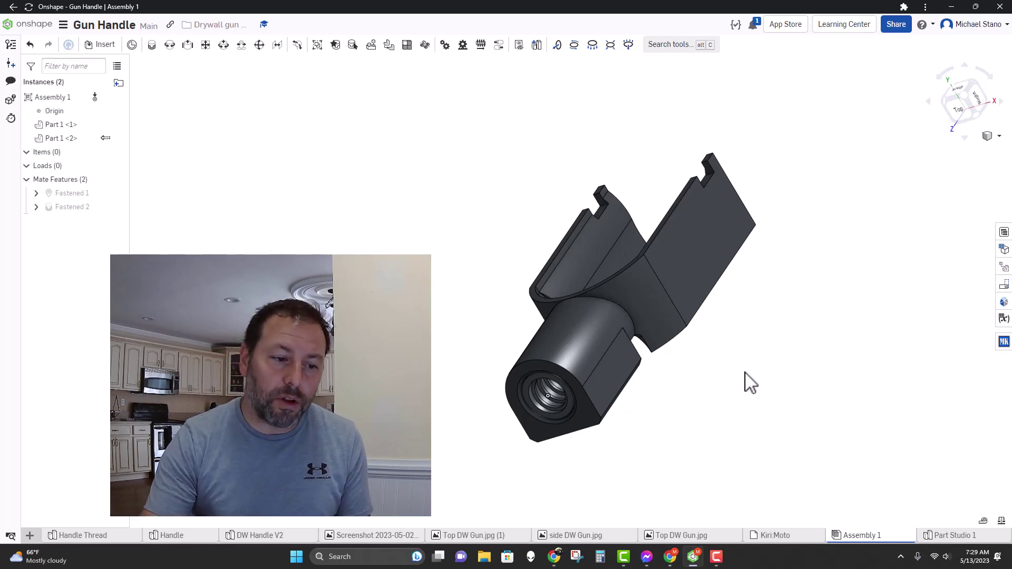
- Review the top and side drill reference photos, then switch to the Handle part studio
scroll(532, 406, "up", 5)
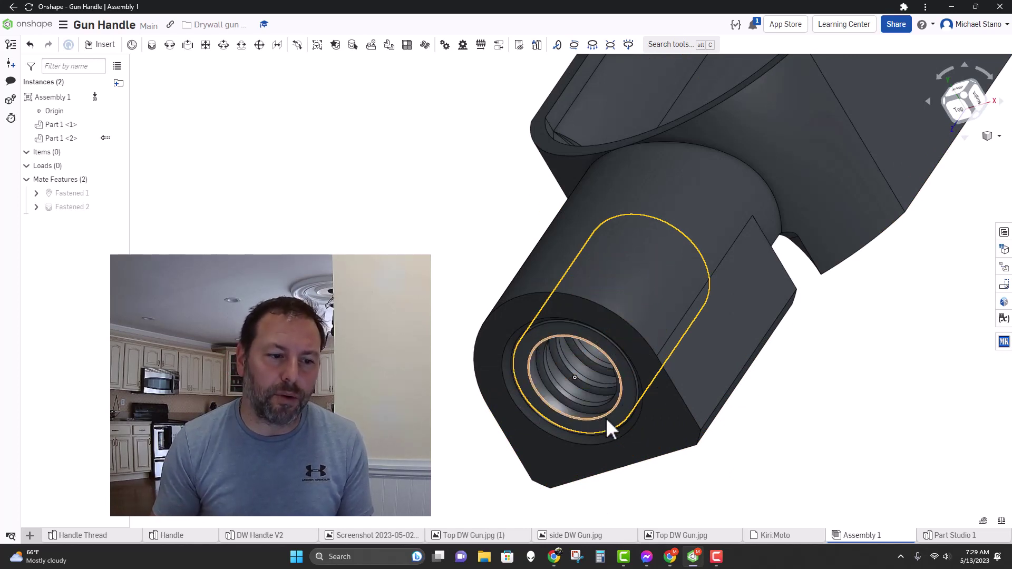
scroll(641, 346, "down", 3)
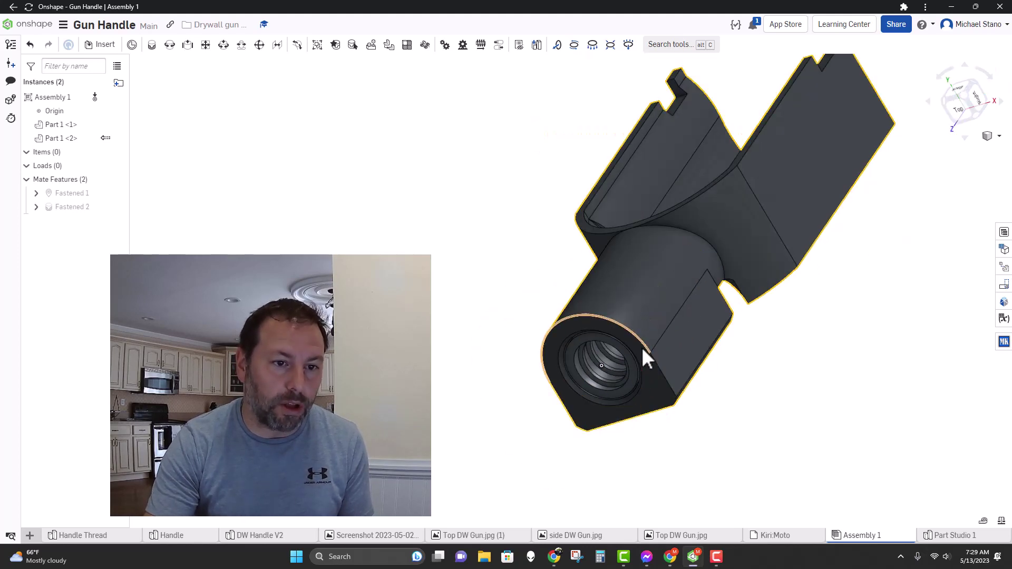
scroll(643, 358, "down", 2)
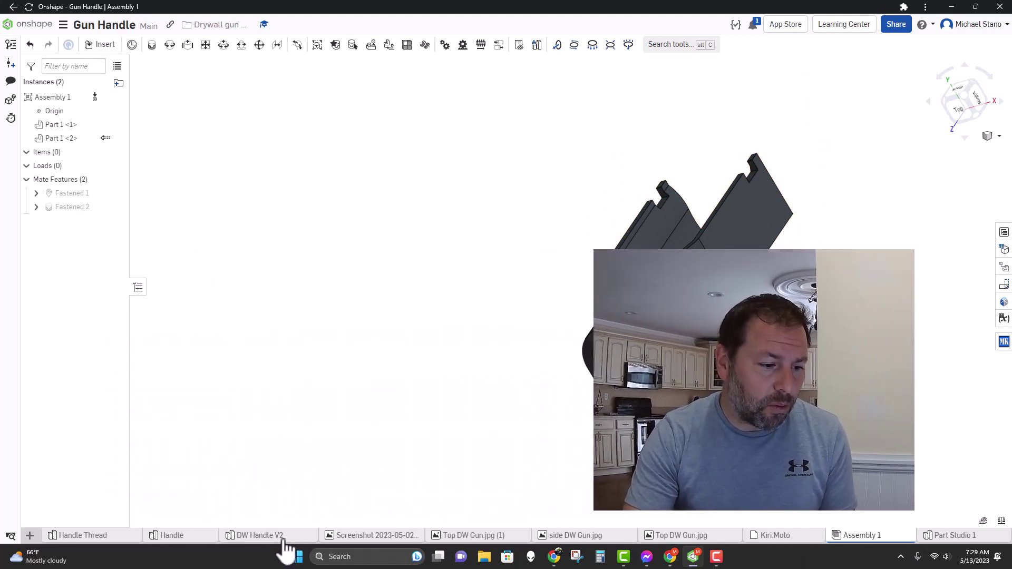
left_click(467, 535)
left_click(567, 536)
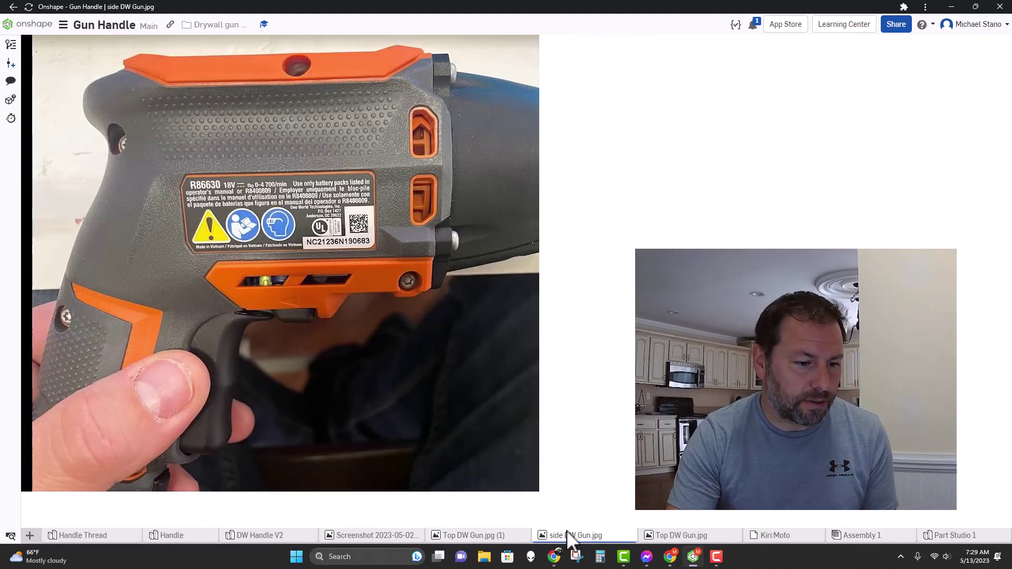
left_click(711, 533)
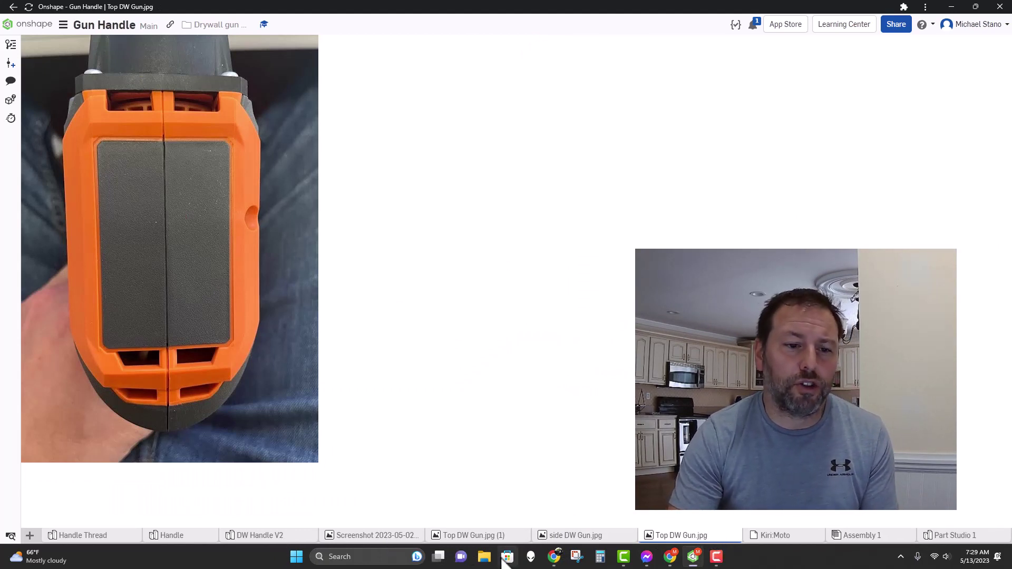
left_click(172, 535)
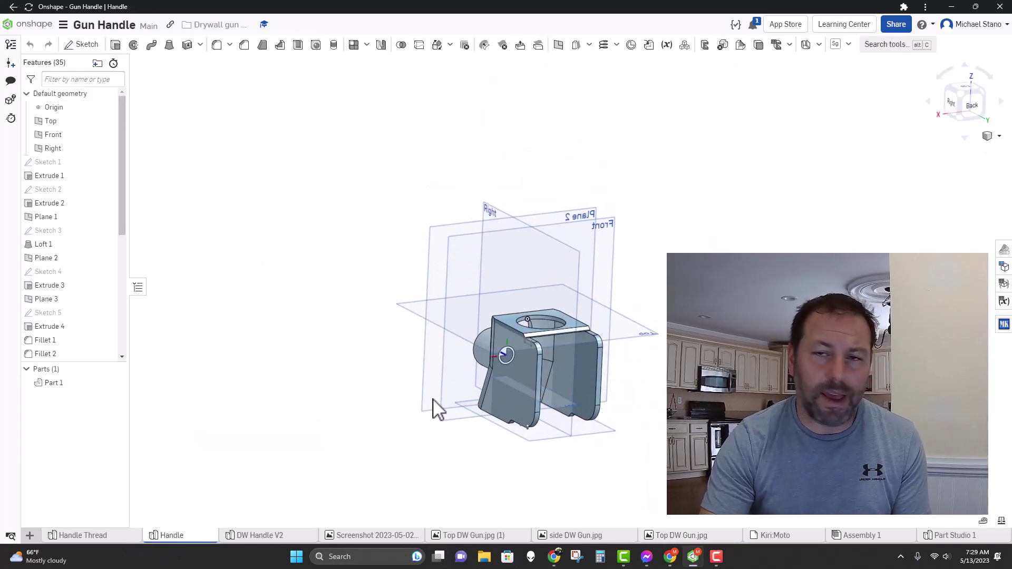
- Orbit the original handle model to view its side and cylindrical boss
right_click_drag(437, 366, 530, 385)
right_click_drag(456, 384, 411, 398)
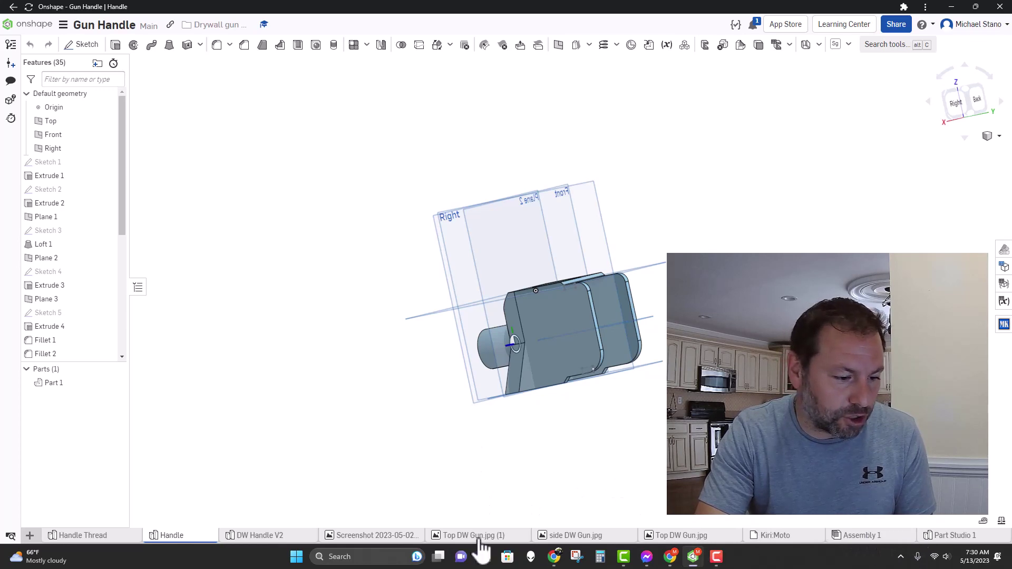
- Glance at the DW Handle V2 model, then bring up the top and side drill photos
left_click(288, 536)
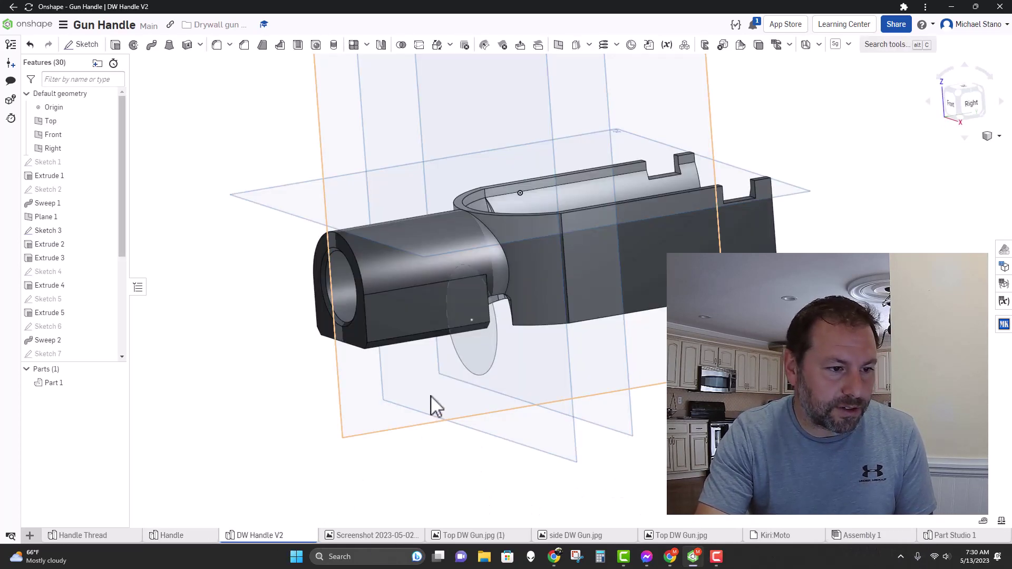
right_click_drag(430, 396, 466, 388)
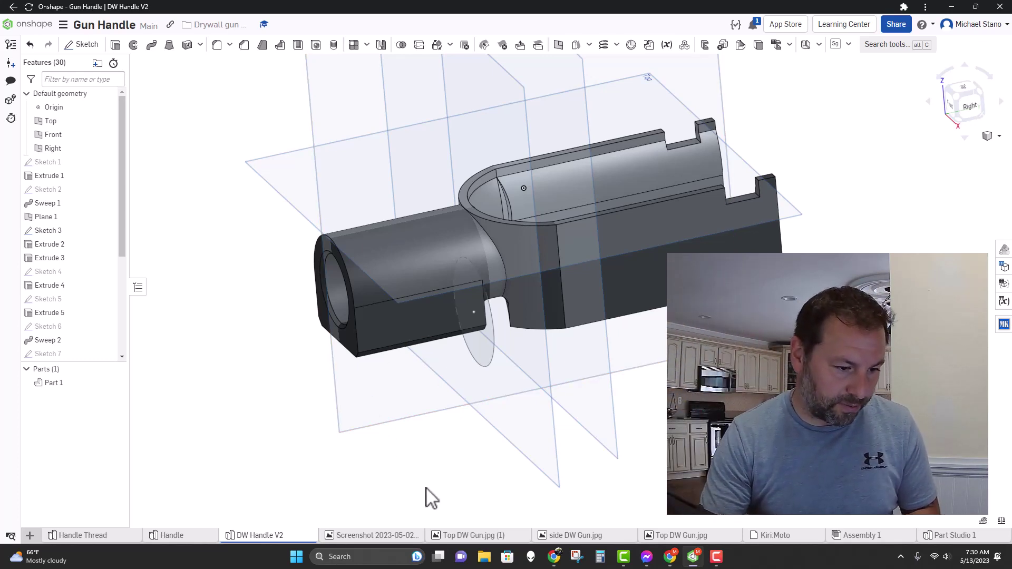
left_click(469, 535)
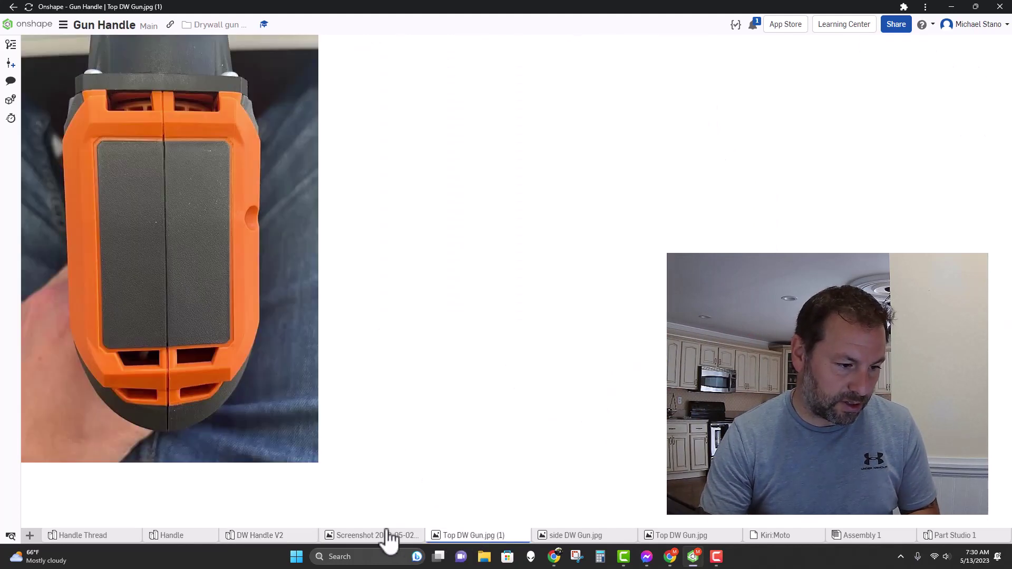
left_click(574, 535)
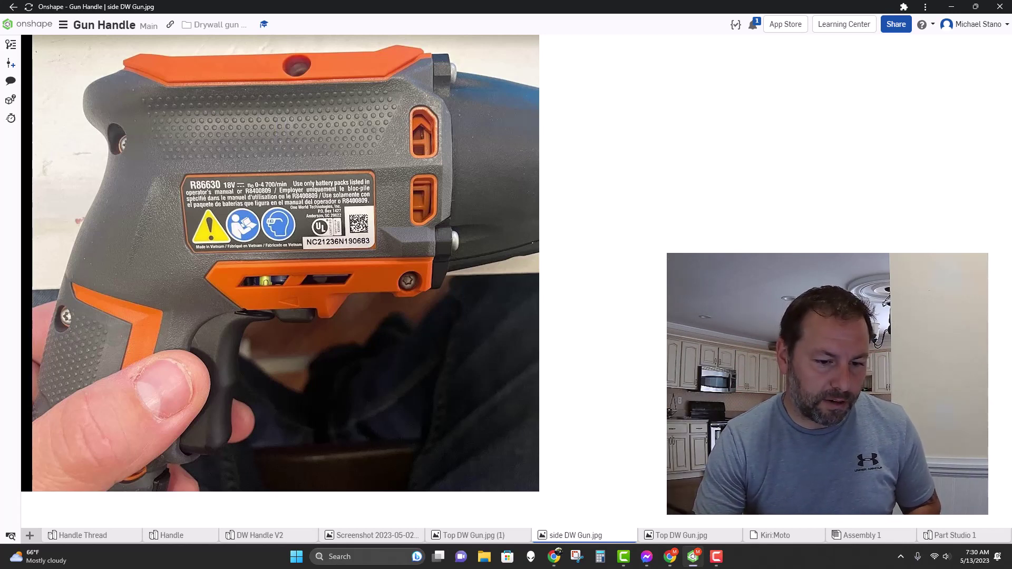
- In DW Handle V2, review Sketch 1's traced outline face-on, then close the sketch
left_click(260, 535)
double_click(61, 162)
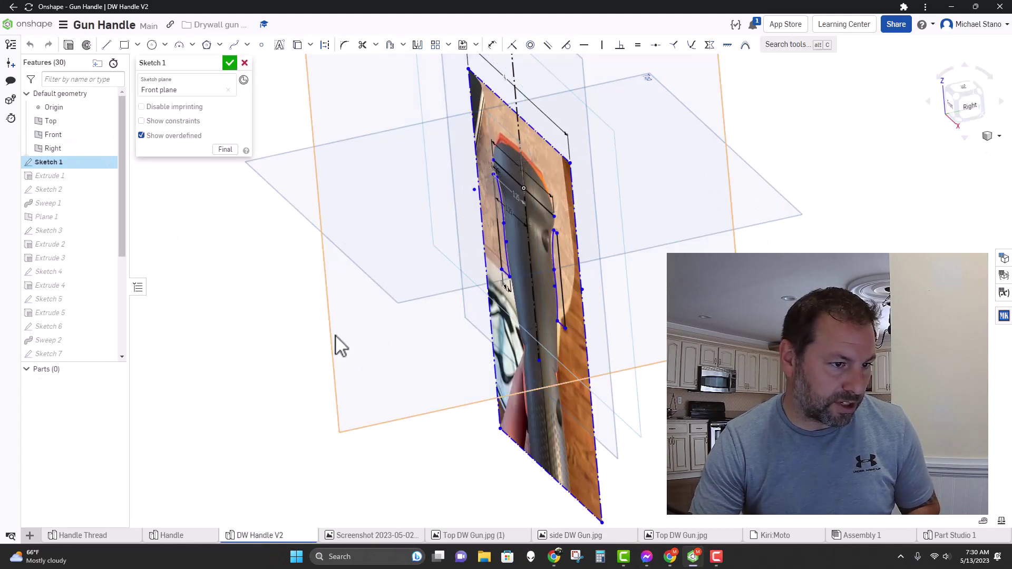
key("n")
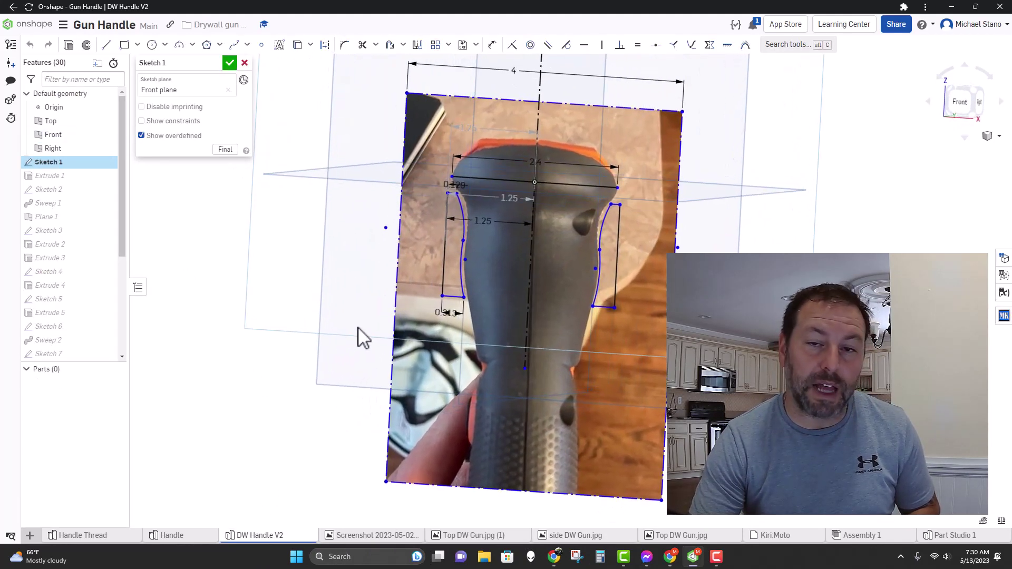
right_click_drag(364, 337, 354, 345)
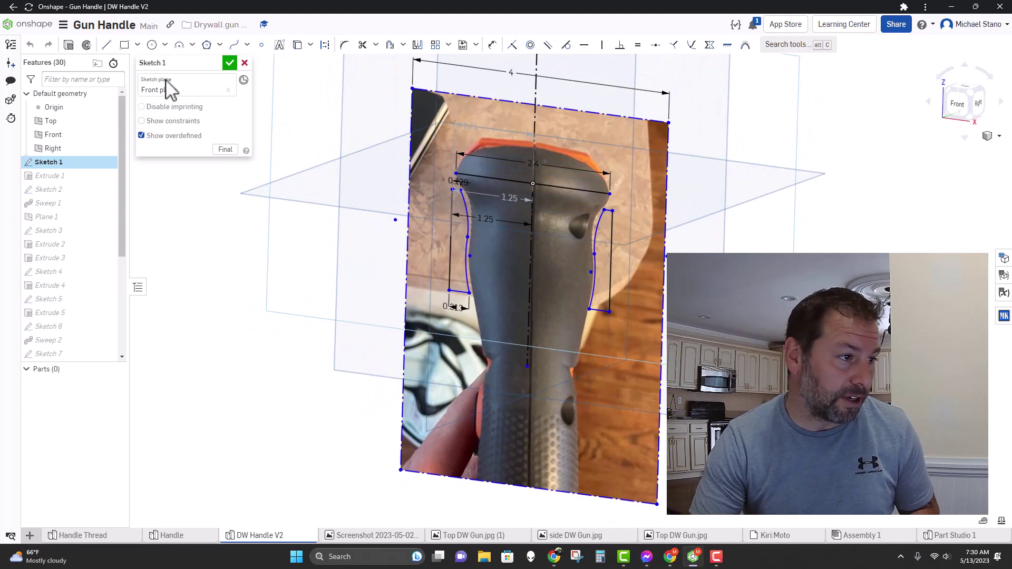
left_click(229, 64)
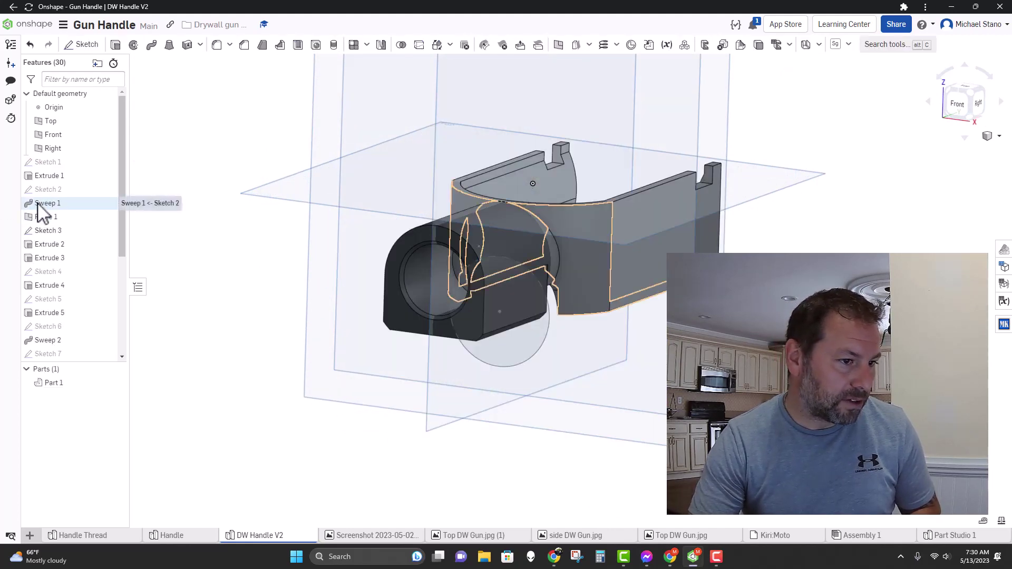
scroll(99, 316, "down", 5)
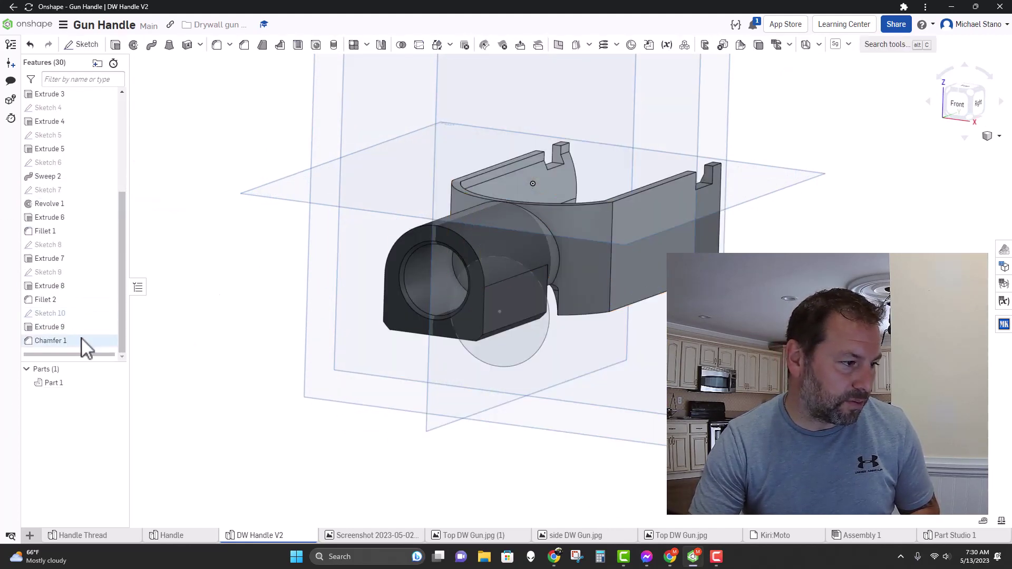
left_click_drag(88, 363, 52, 255)
right_click_drag(358, 288, 255, 264)
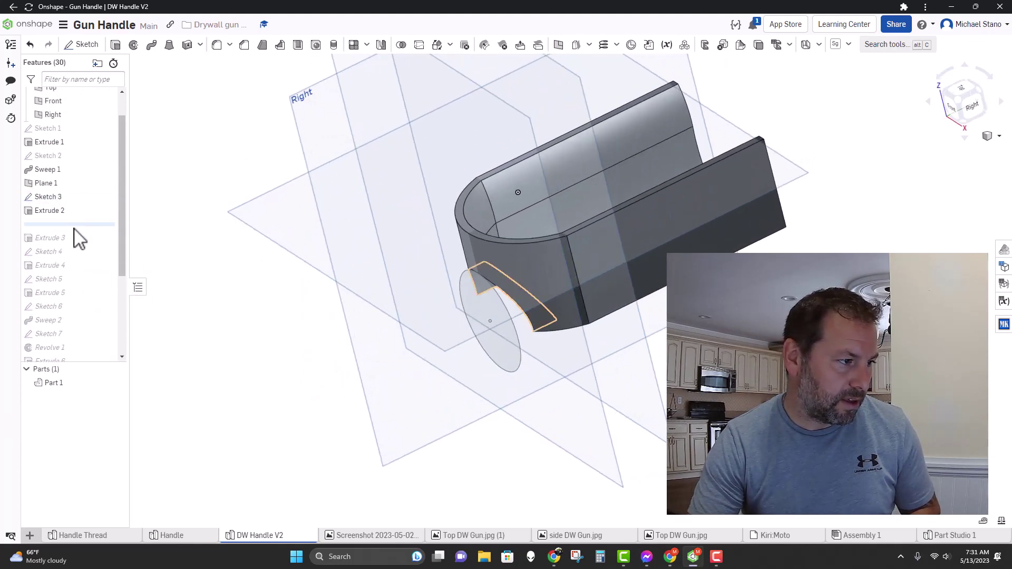
left_click_drag(74, 224, 77, 167)
mouse_move(310, 295)
right_mouse_down()
mouse_move(350, 309)
mouse_move(318, 330)
mouse_move(337, 322)
mouse_move(335, 312)
right_mouse_up()
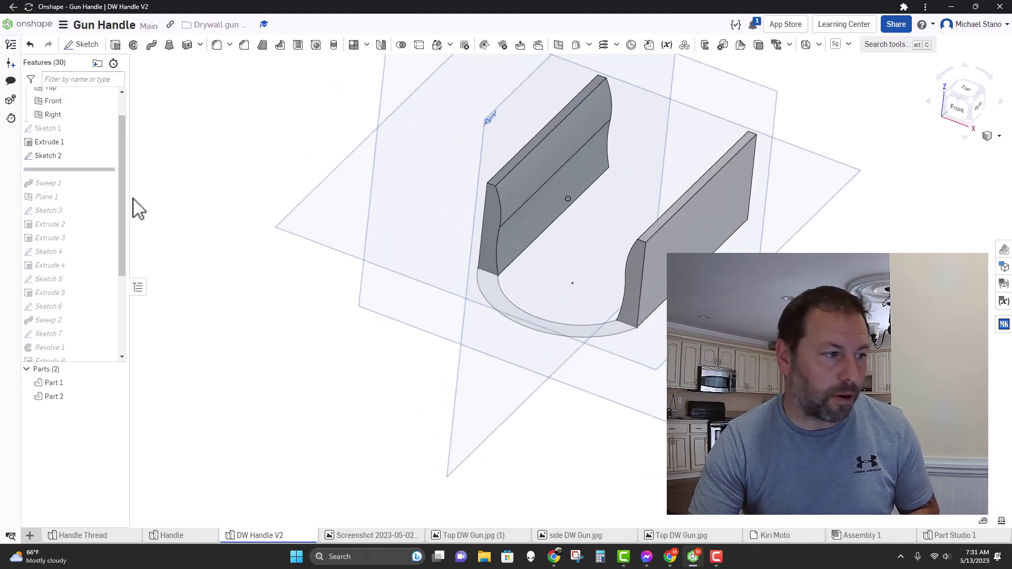
left_click_drag(85, 170, 66, 308)
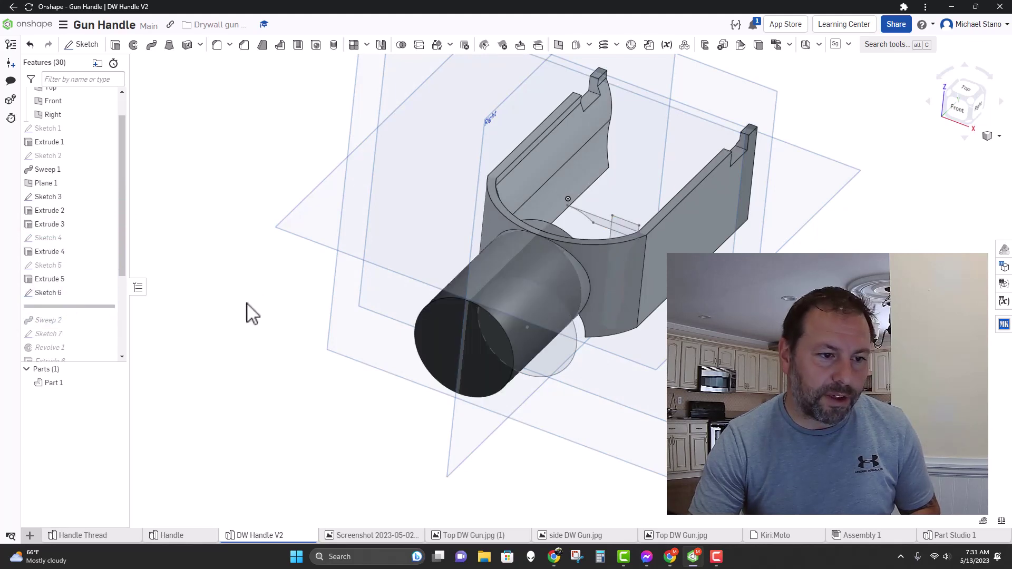
mouse_move(320, 279)
right_mouse_down()
mouse_move(316, 253)
mouse_move(355, 228)
mouse_move(309, 269)
mouse_move(274, 271)
mouse_move(322, 273)
right_mouse_up()
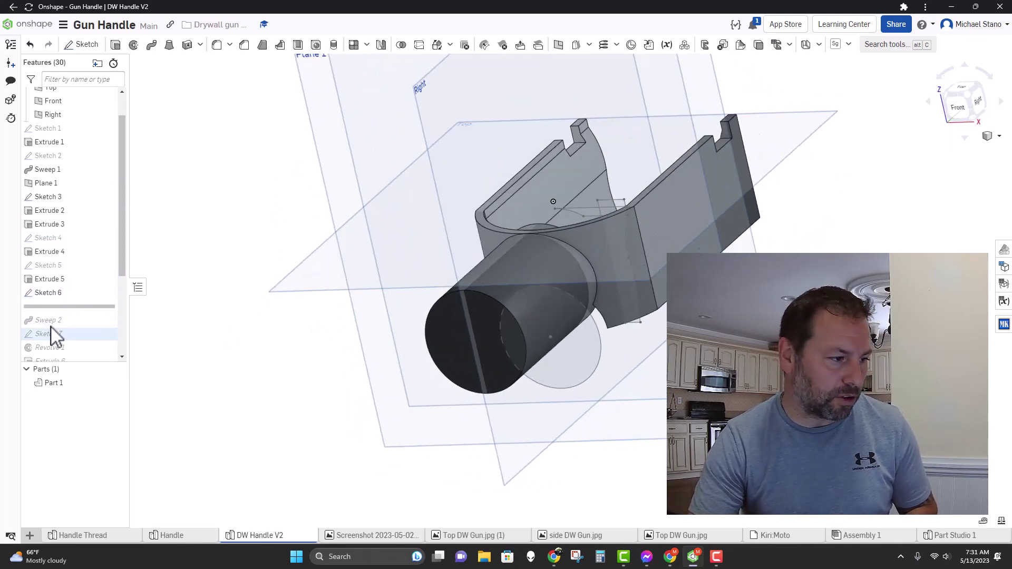
scroll(62, 327, "down", 3)
mouse_move(79, 191)
left_mouse_down()
mouse_move(72, 285)
mouse_move(72, 272)
left_mouse_up()
right_click_drag(305, 335, 261, 332)
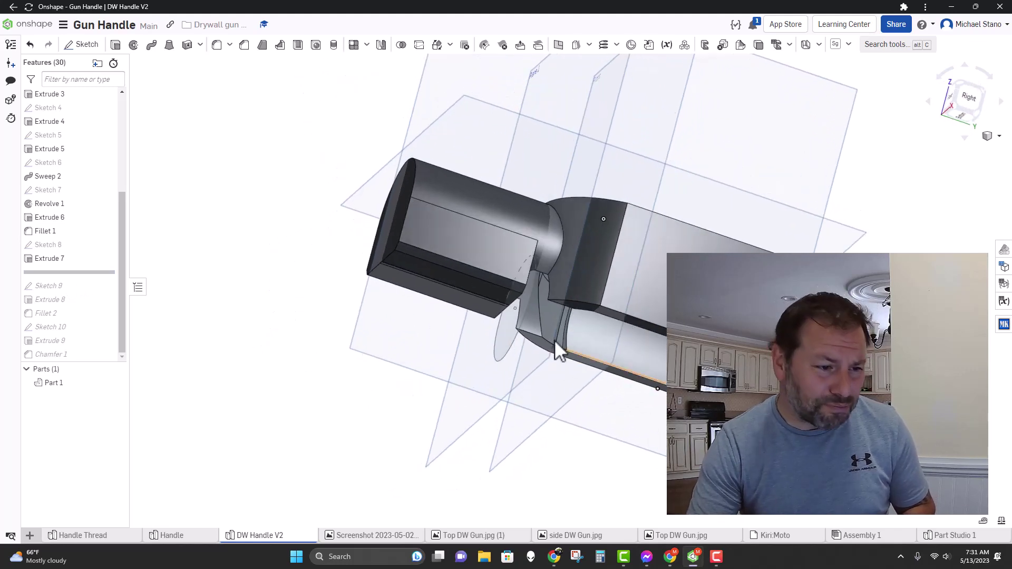
right_click_drag(398, 303, 343, 328)
mouse_move(72, 273)
left_mouse_down()
mouse_move(68, 346)
mouse_move(54, 334)
mouse_move(113, 339)
mouse_move(74, 355)
left_mouse_up()
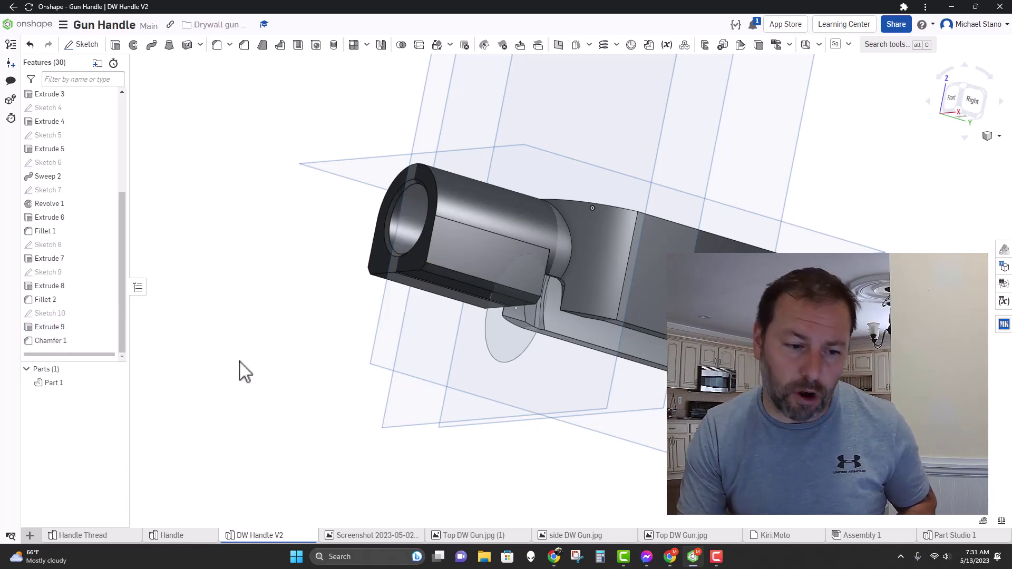
- In Part Studio 1, roll the insert's history above Sketch 3 and forward again
left_click(955, 535)
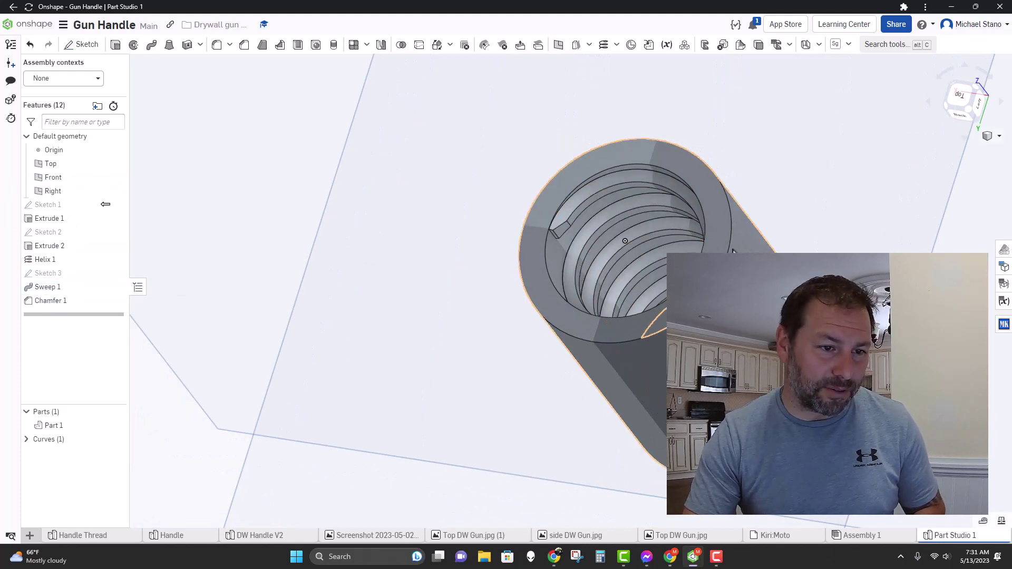
left_click_drag(82, 315, 76, 268)
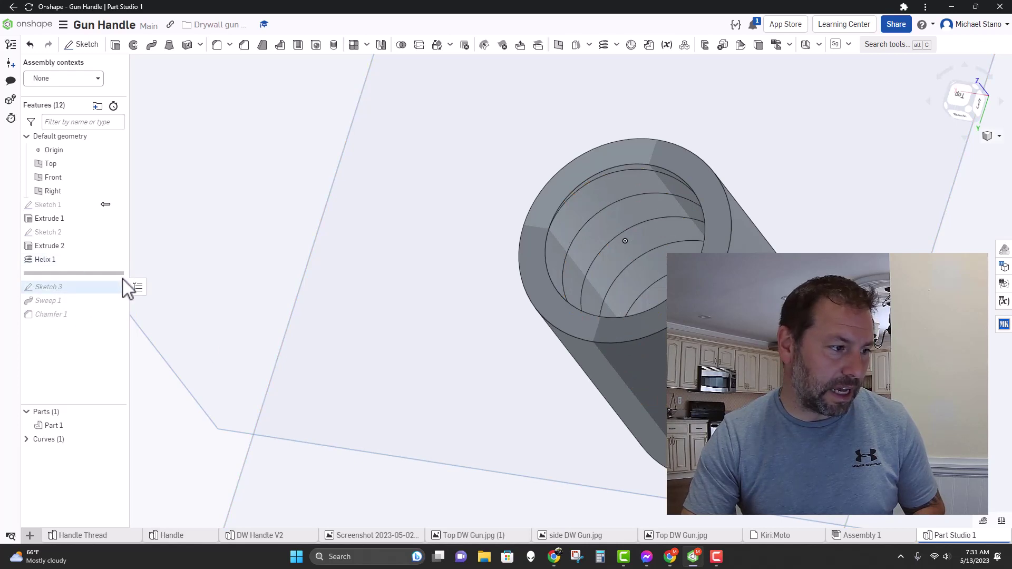
left_click_drag(110, 300, 100, 332)
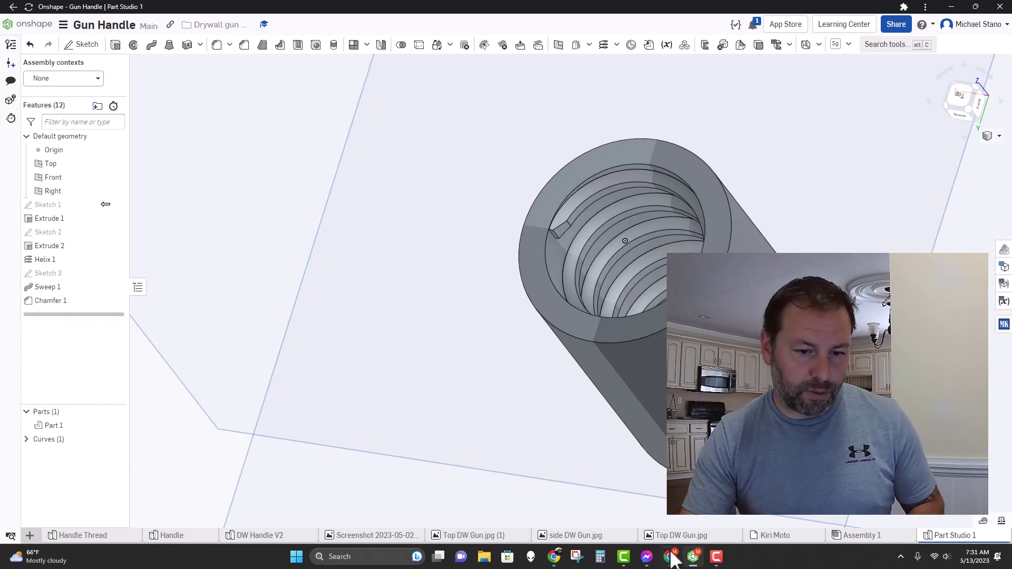
- In Assembly 1, orbit and pan around the threaded insert seated in the handle's boss
left_click(872, 536)
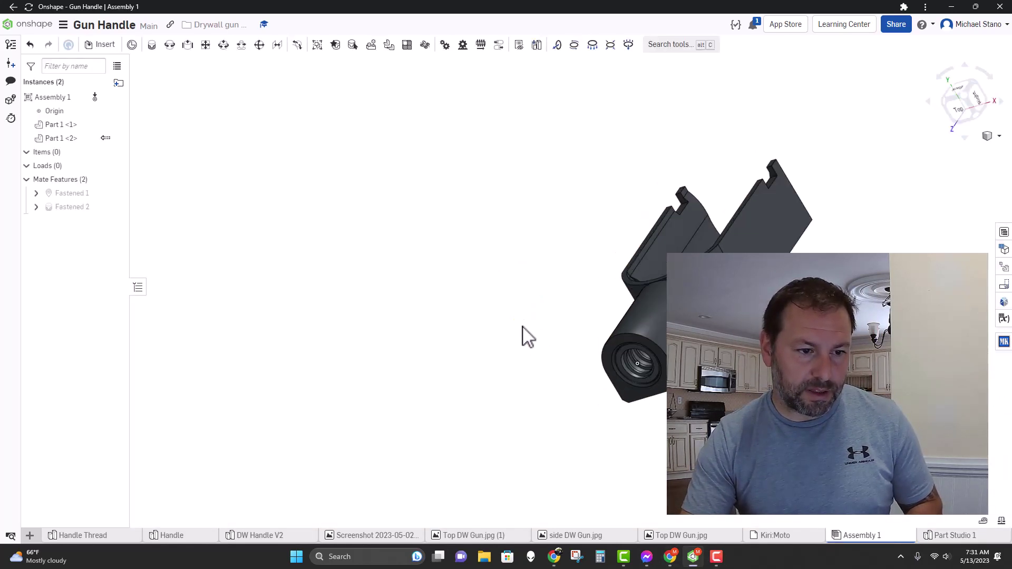
right_click_drag(548, 337, 529, 328)
middle_click_drag(631, 343, 475, 307)
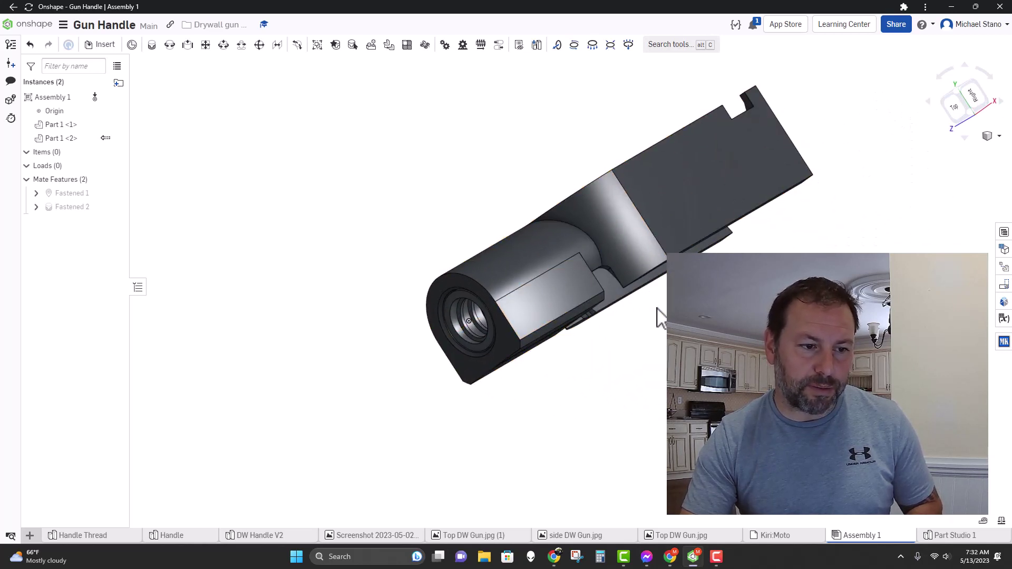
right_click_drag(665, 316, 677, 346)
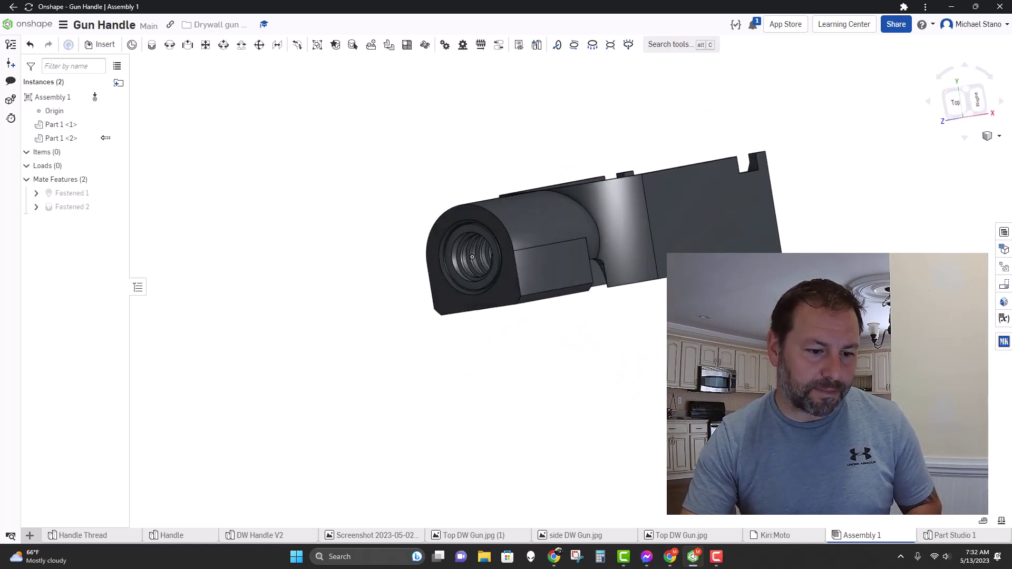
- Import DW Handle V2's Part 1 from Onshape onto Kiri:Moto's build plate
left_click(776, 535)
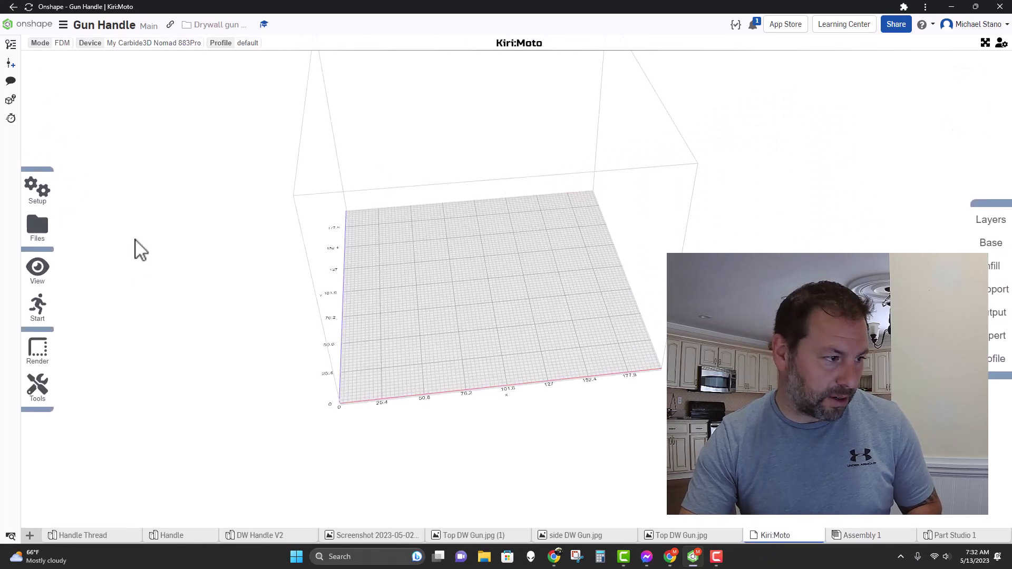
mouse_move(43, 203)
mouse_move(37, 236)
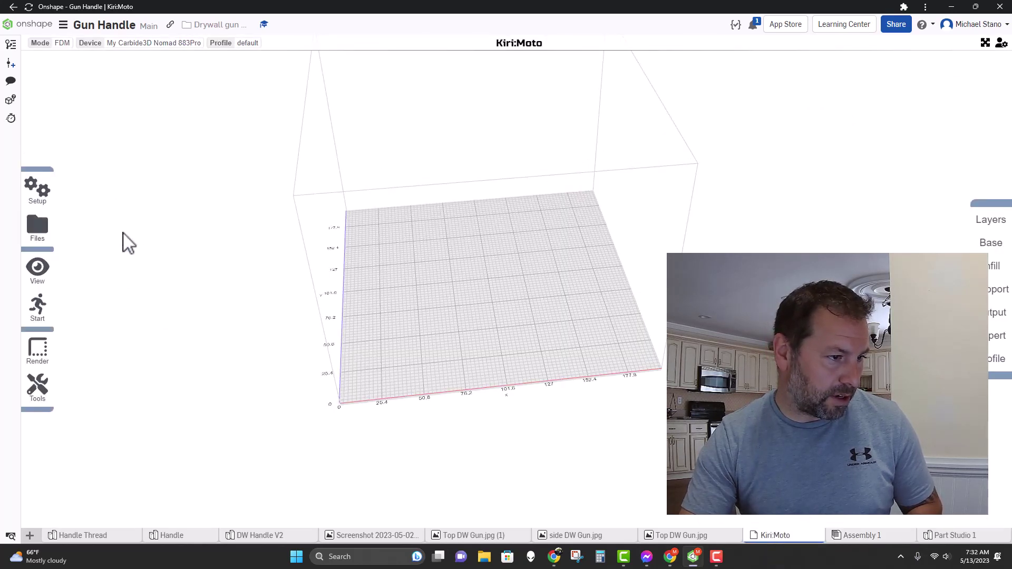
left_click(112, 228)
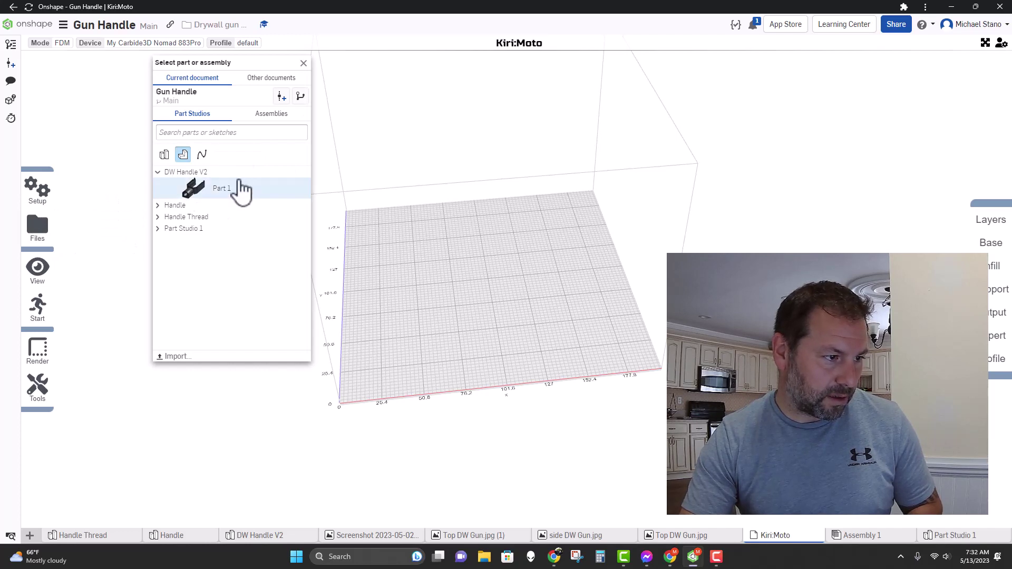
left_click(237, 192)
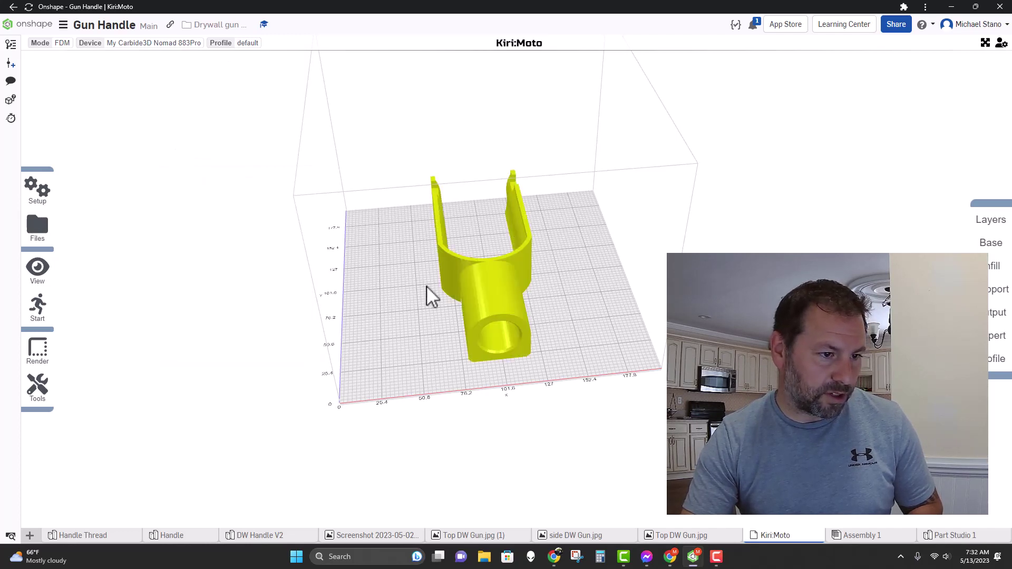
left_click_drag(428, 294, 589, 307)
- Slice and preview the handle, showing the lower 64 layers to inspect the hex infill
mouse_move(49, 321)
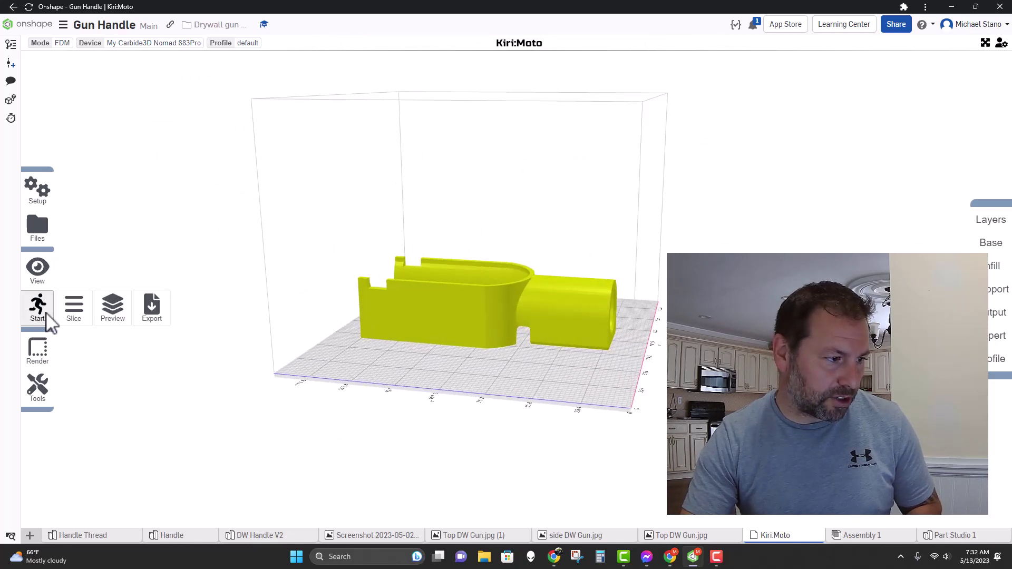
left_click(73, 315)
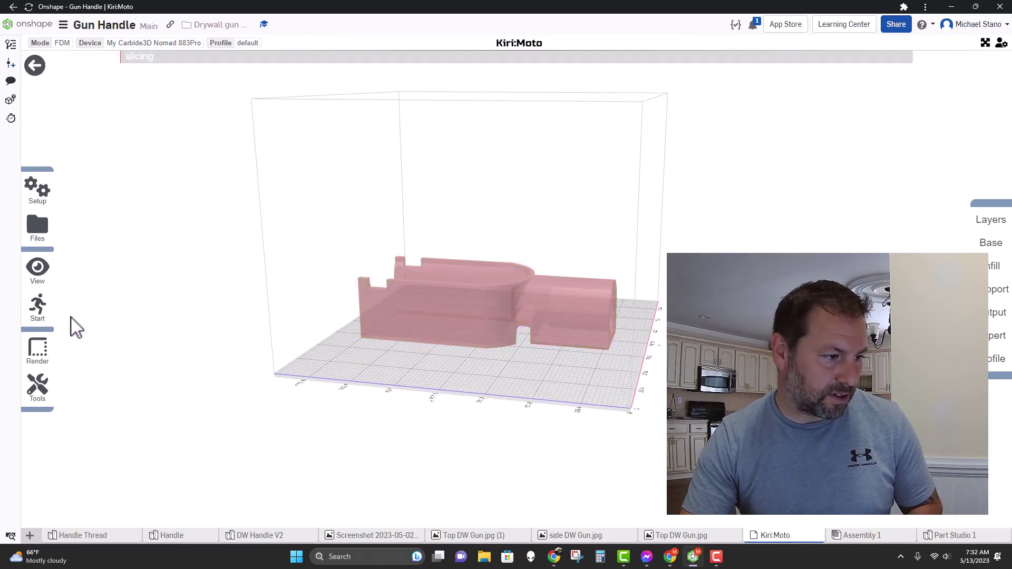
mouse_move(38, 311)
left_click(111, 308)
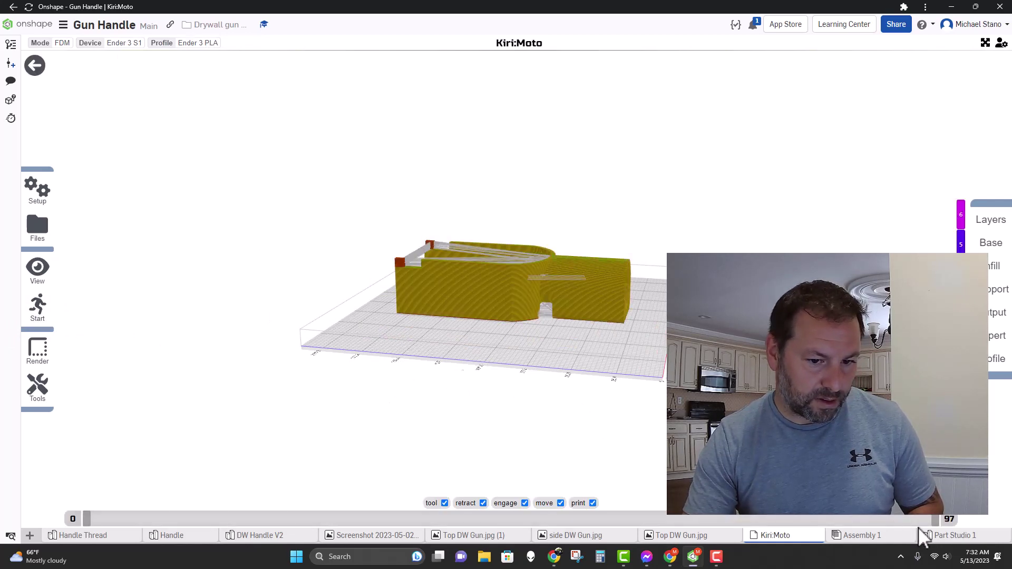
left_click_drag(865, 521, 646, 519)
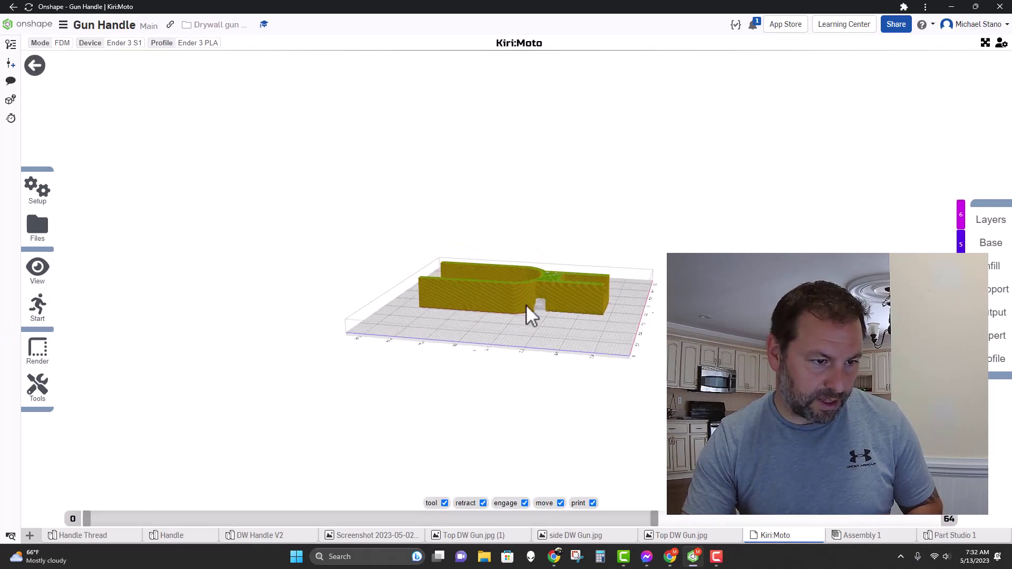
scroll(524, 282, "up", 5)
left_click_drag(529, 280, 527, 414)
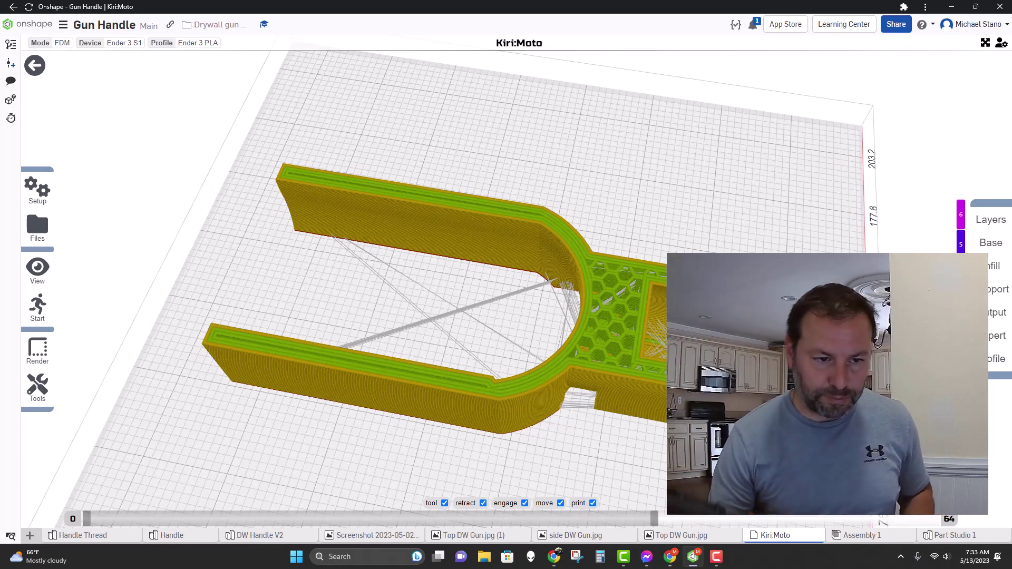
key("h")
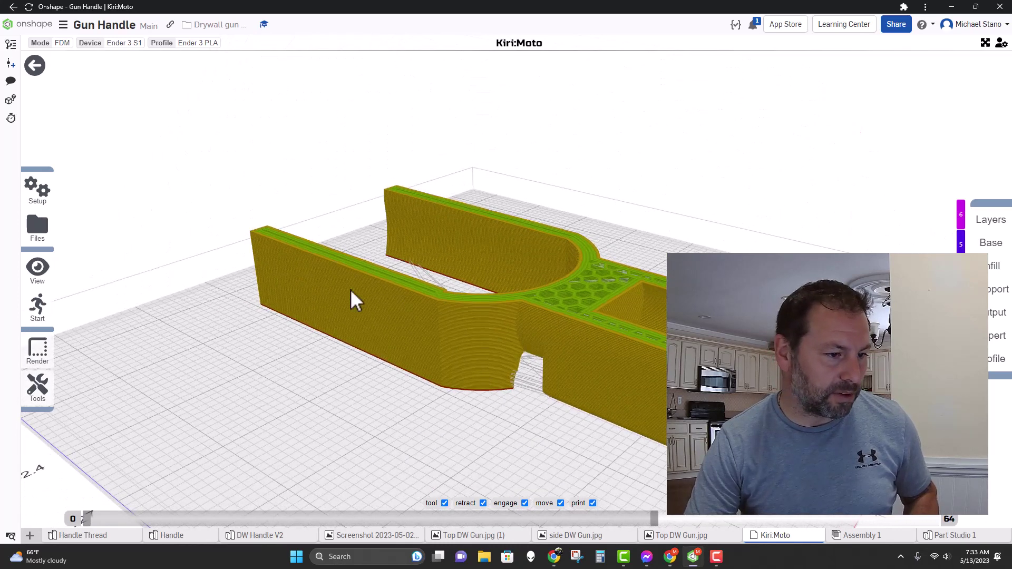
- Leave the preview and delete the handle from the build plate
left_click(39, 71)
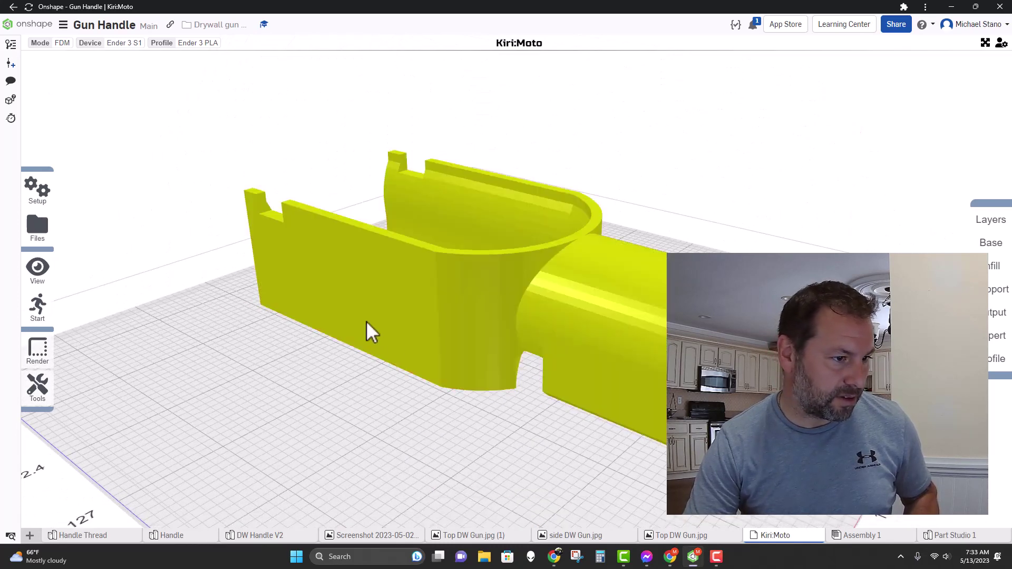
left_click(385, 288)
key("Delete")
- Import the threaded insert's Part 1 from Part Studio 1 onto the plate
mouse_move(75, 314)
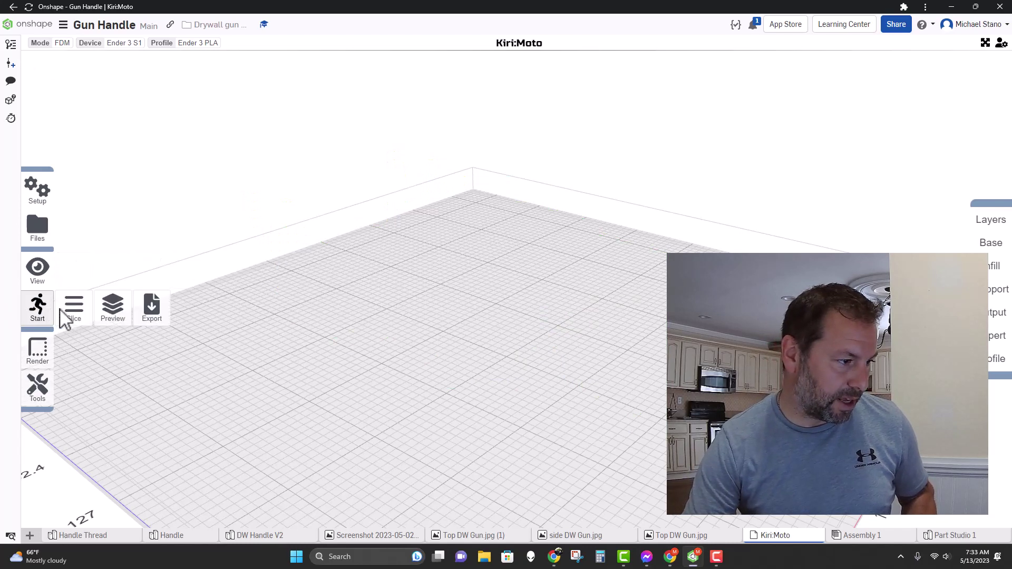
mouse_move(37, 230)
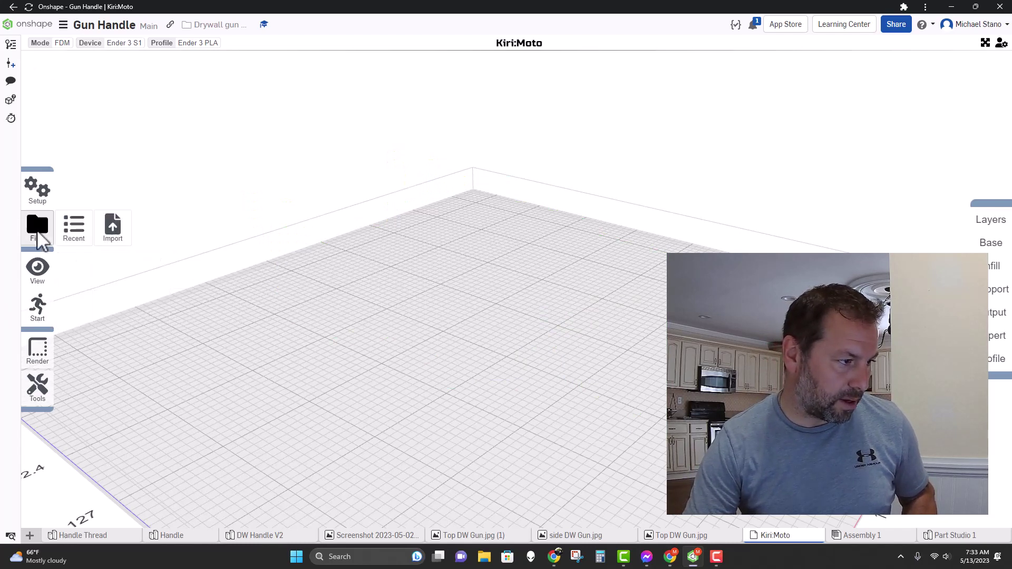
left_click(109, 235)
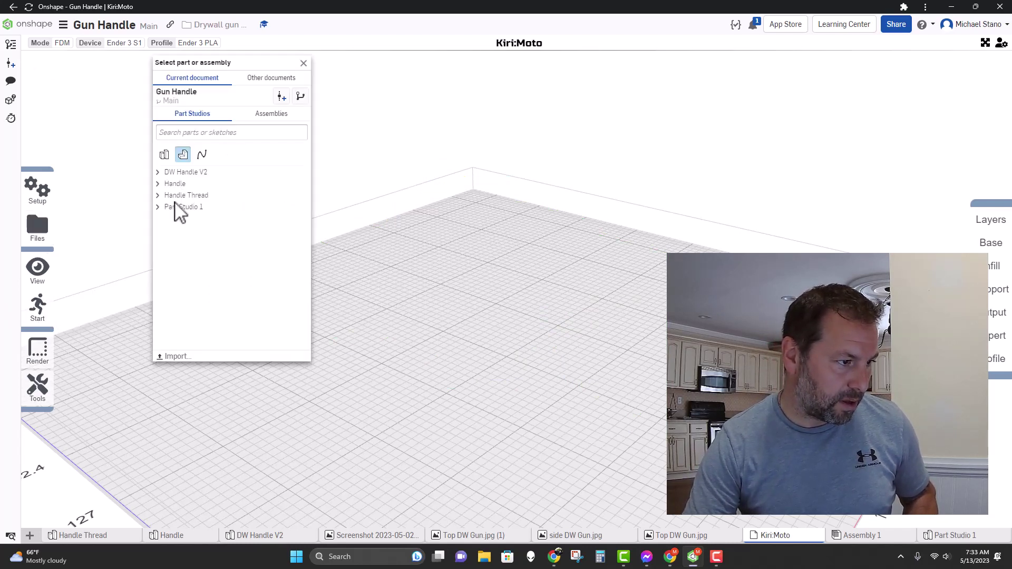
left_click(171, 206)
left_click(195, 226)
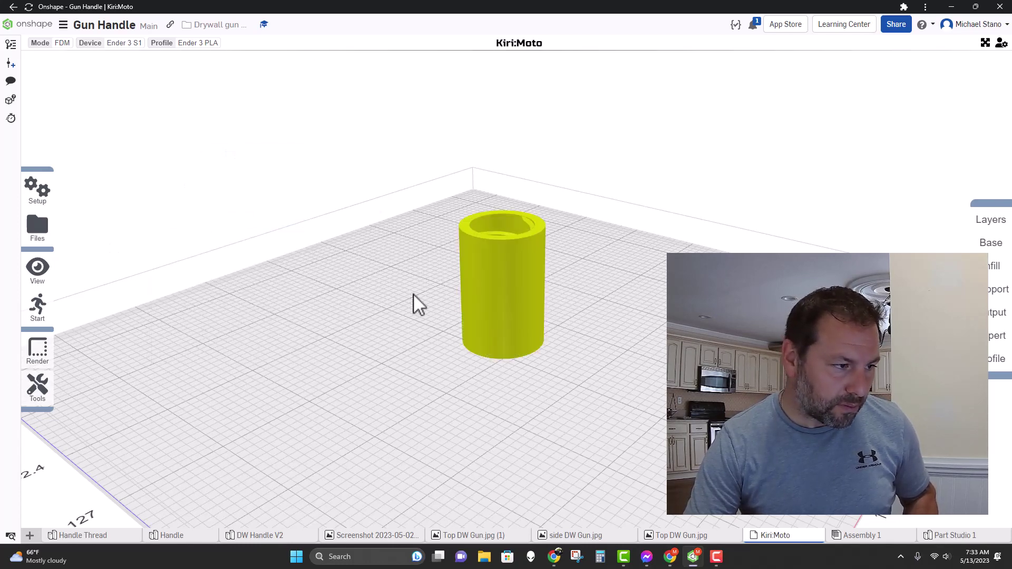
- Slice and preview the insert, orbiting to see its 91 layers and internal thread
mouse_move(39, 318)
left_click_drag(448, 389, 466, 405)
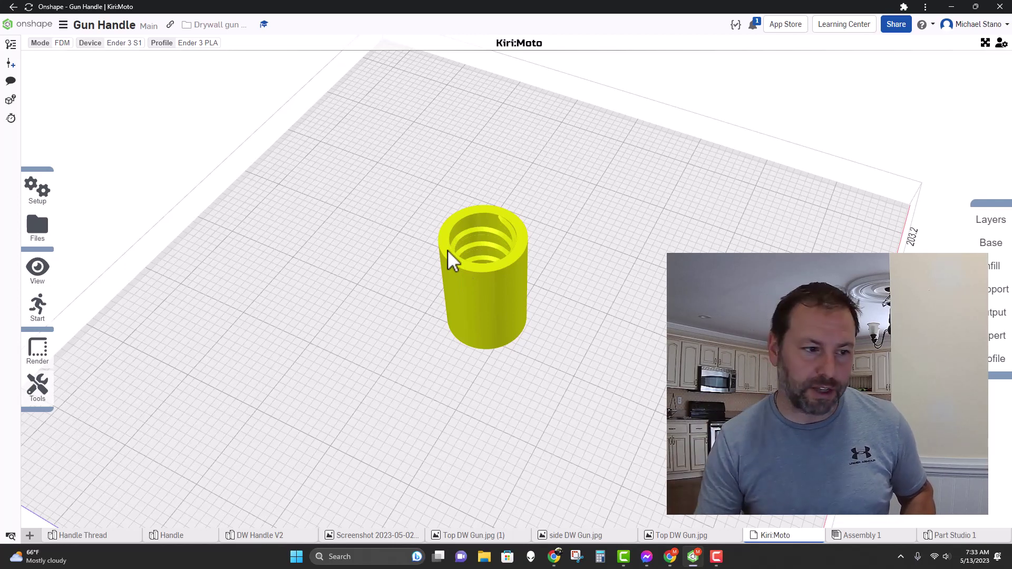
mouse_move(37, 308)
left_click(100, 311)
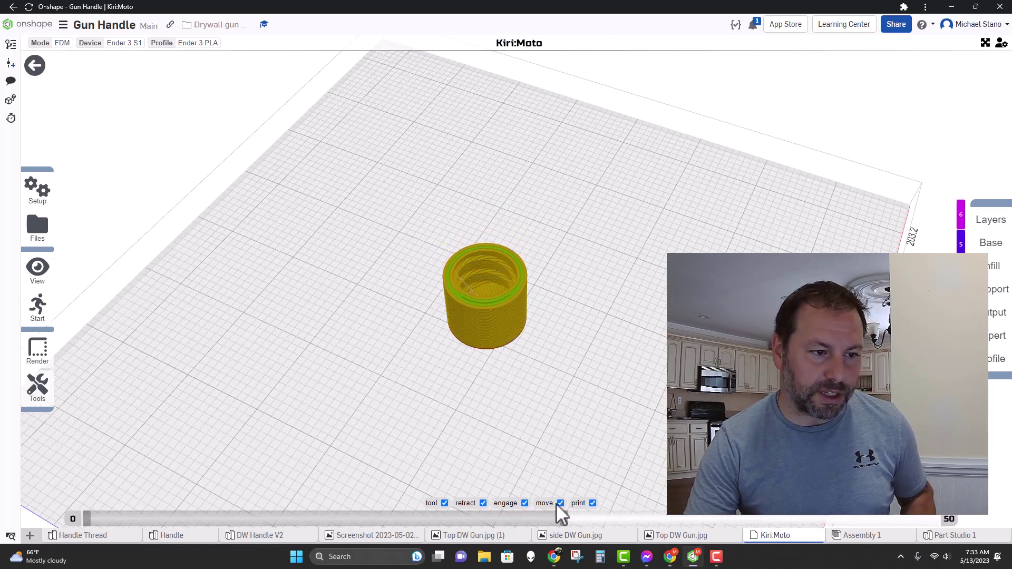
left_click_drag(467, 287, 463, 277)
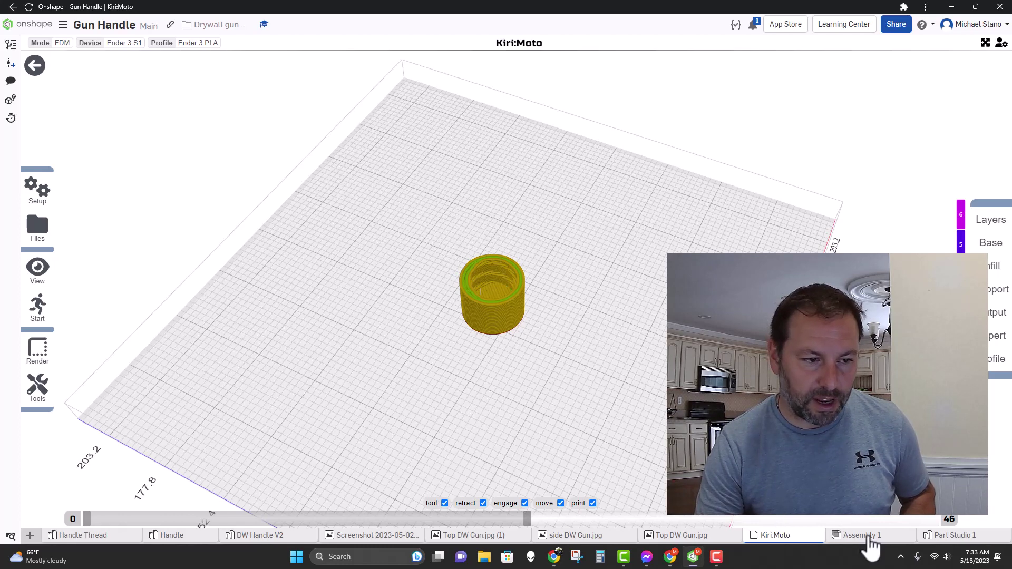
- Switch to Assembly 1 and zoom in on the threaded insert inside the handle's cylindrical boss
left_click(868, 538)
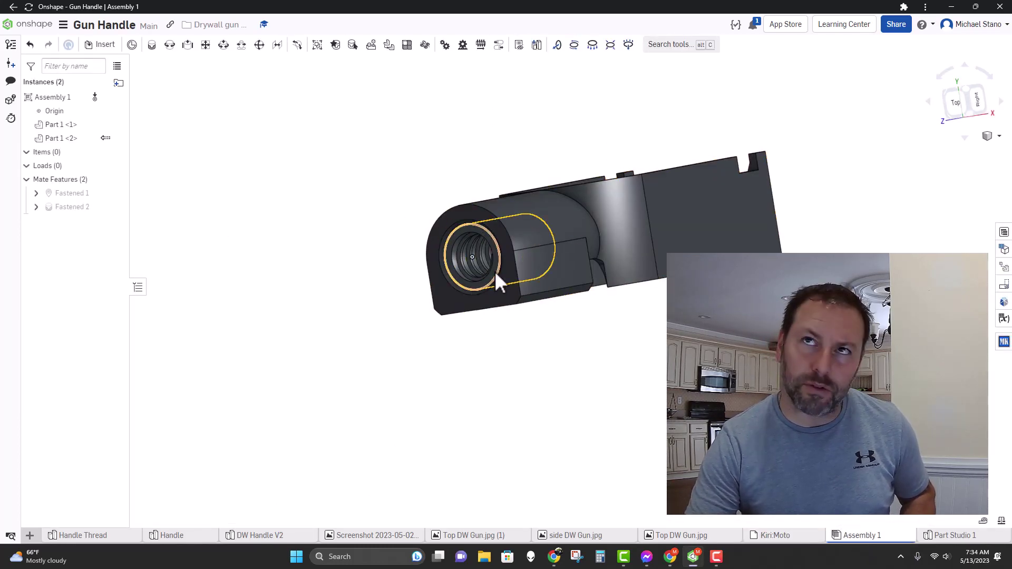
scroll(468, 258, "up", 3)
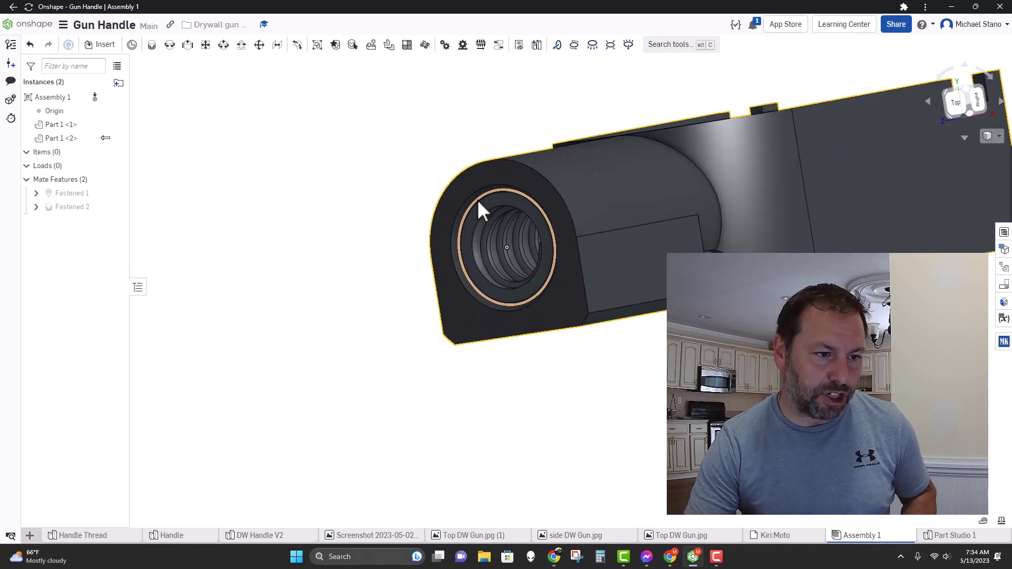